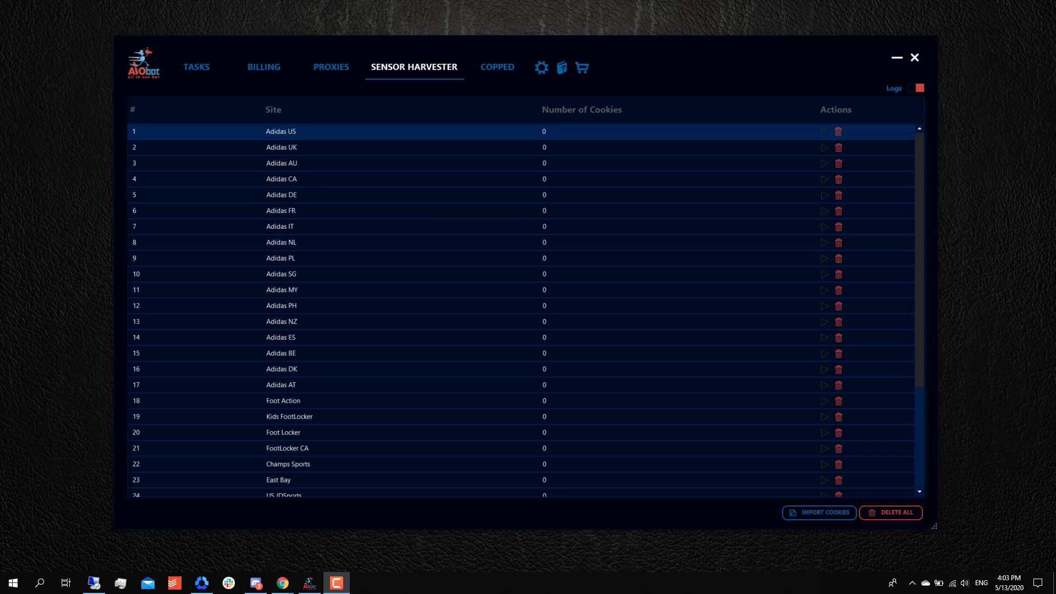
# - Open the empty Tasks list and preview the Add New Task site tiles, then close without adding
pyautogui.click(199, 69)
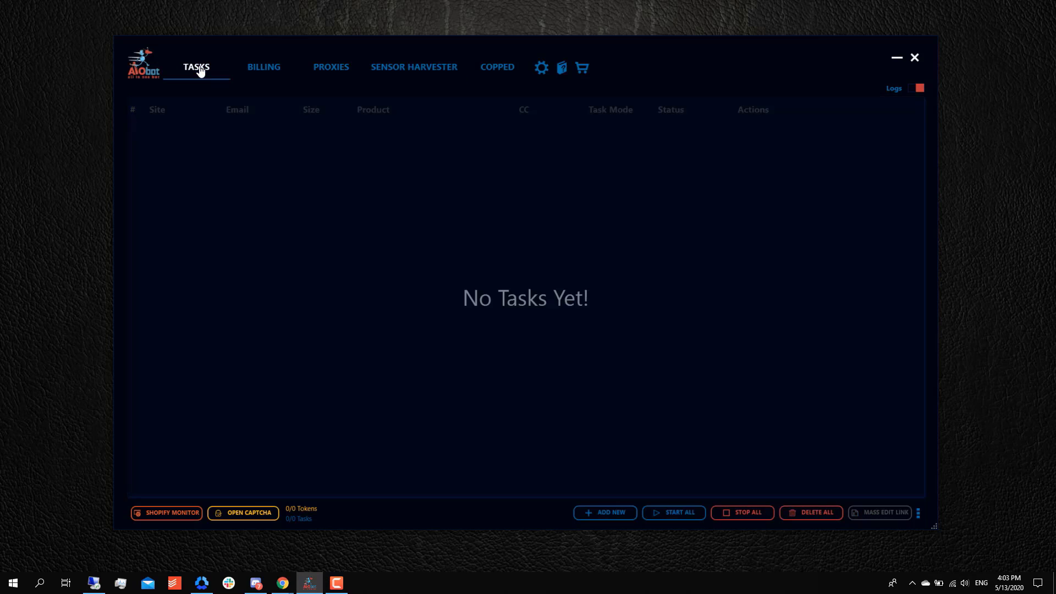
pyautogui.click(605, 513)
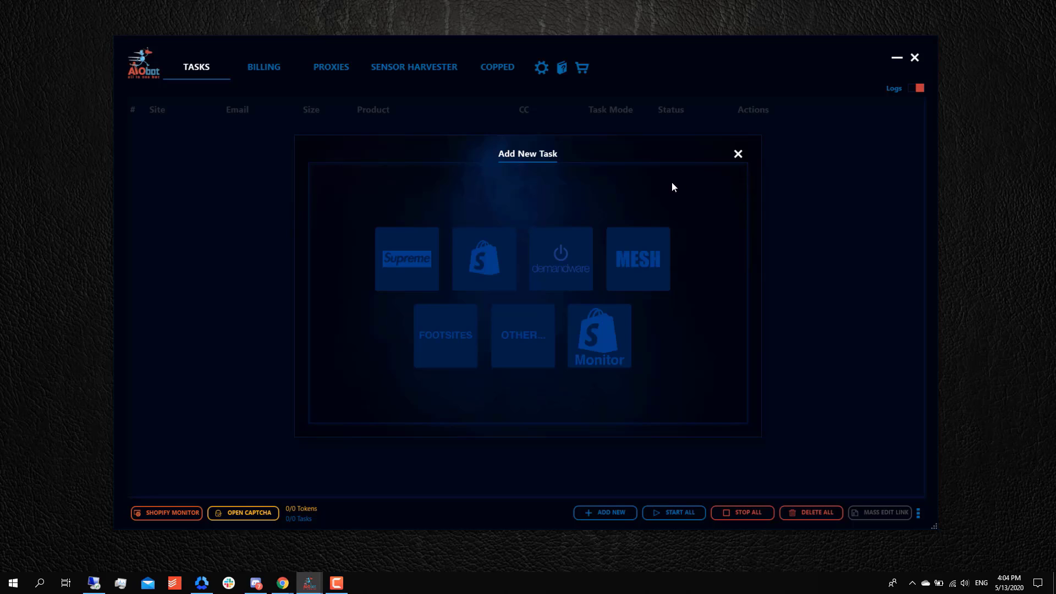
pyautogui.click(738, 155)
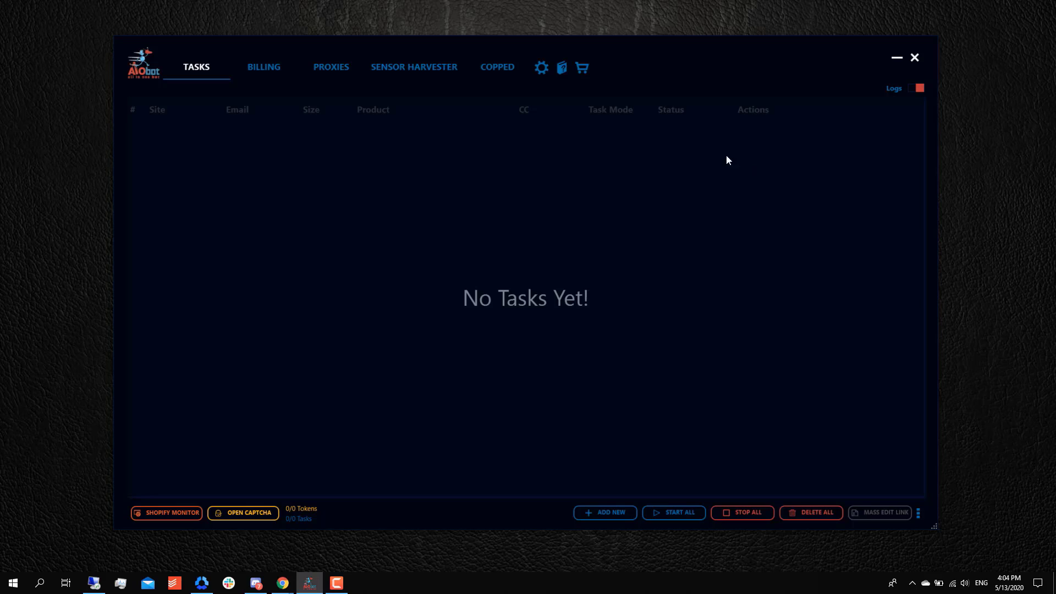
# - Show the Sensor Harvester table with Foot Locker, Foot Action and every other site at zero cookies
pyautogui.click(426, 68)
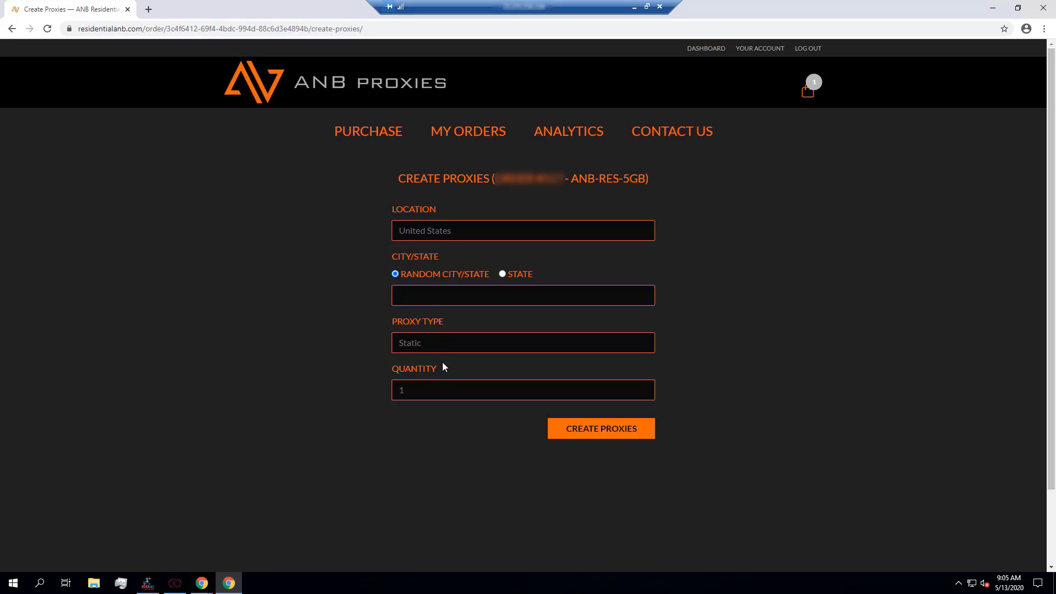
# - Set the proxy quantity to 25, create the static US proxies, and copy the generated list
pyautogui.click(420, 389)
pyautogui.hotkey('ctrl', 'a')
pyautogui.write('25')
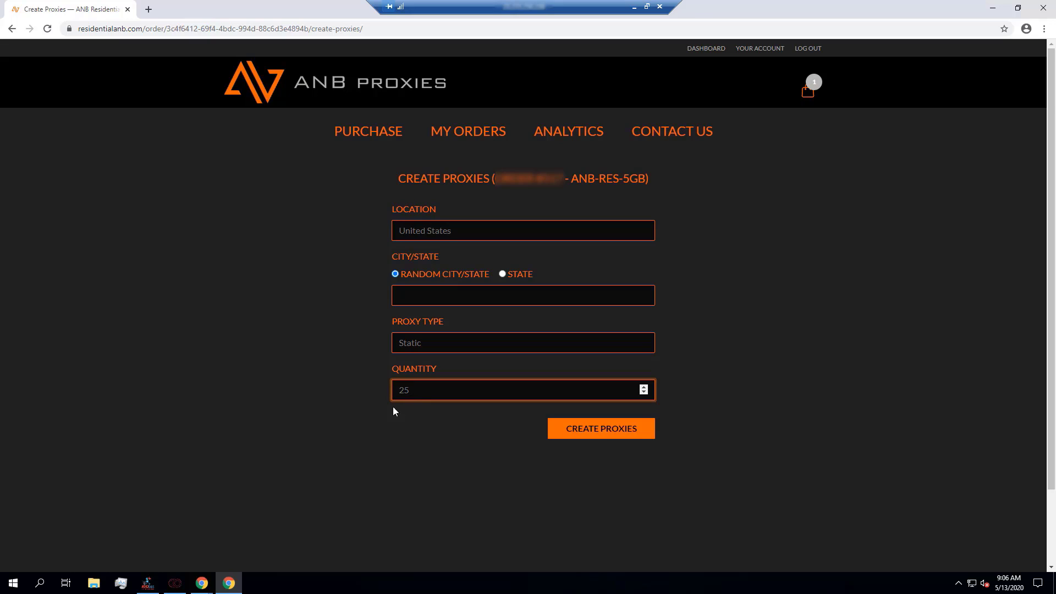
pyautogui.click(606, 434)
pyautogui.scroll(-4, 606, 434)
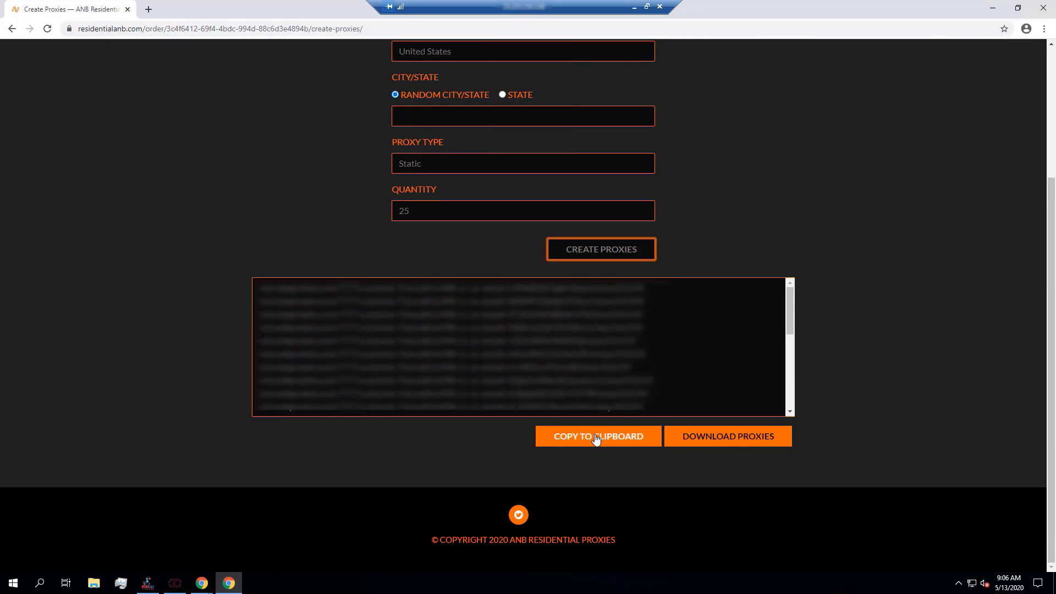
pyautogui.click(599, 437)
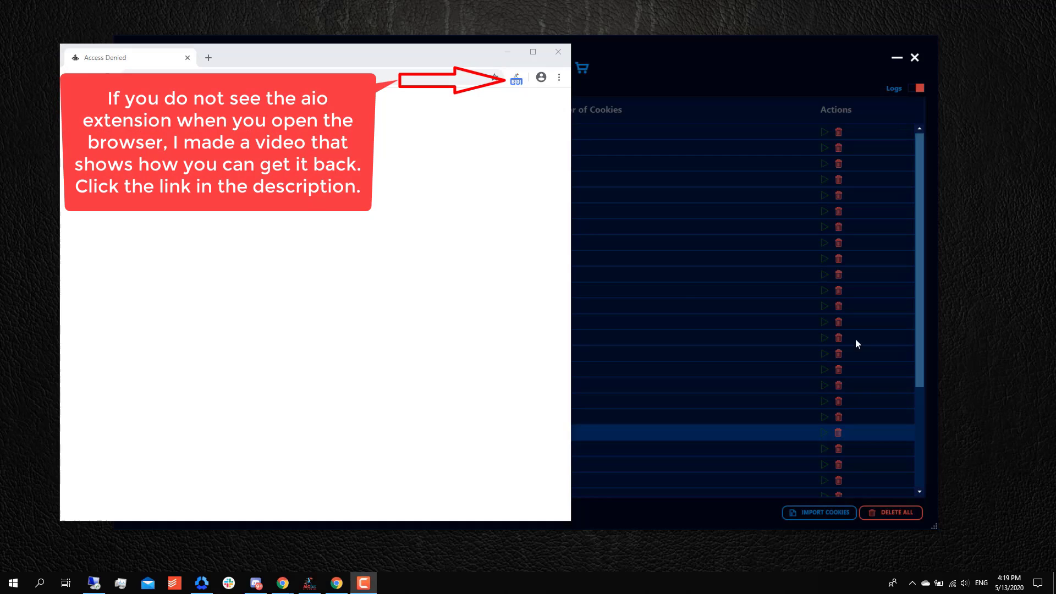
# - Enable the harvester's Send to bot until one Foot Locker cookie reaches AIO Bot, then disable it
pyautogui.click(519, 83)
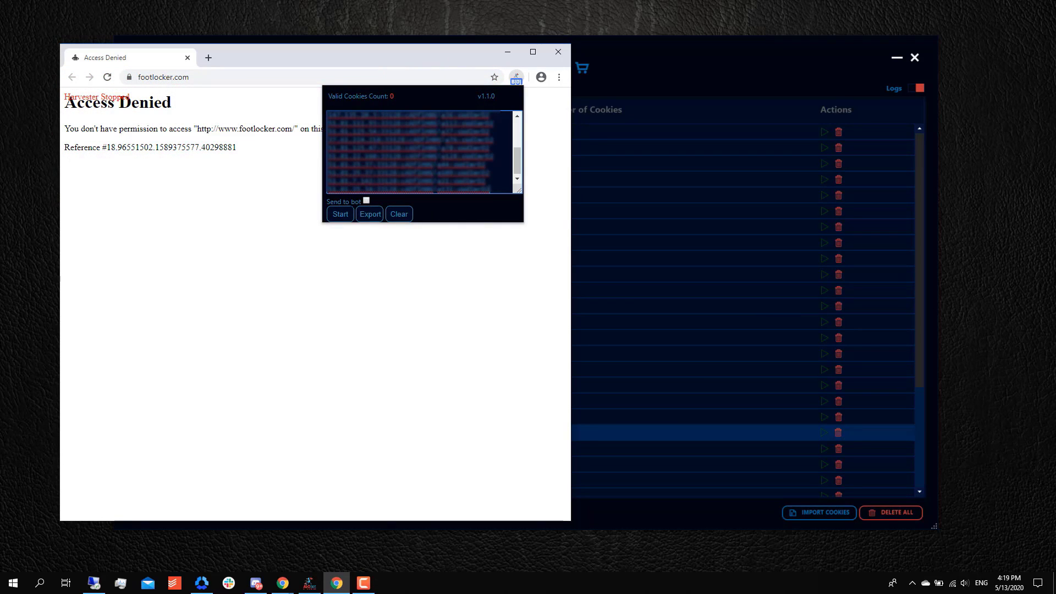
pyautogui.click(367, 201)
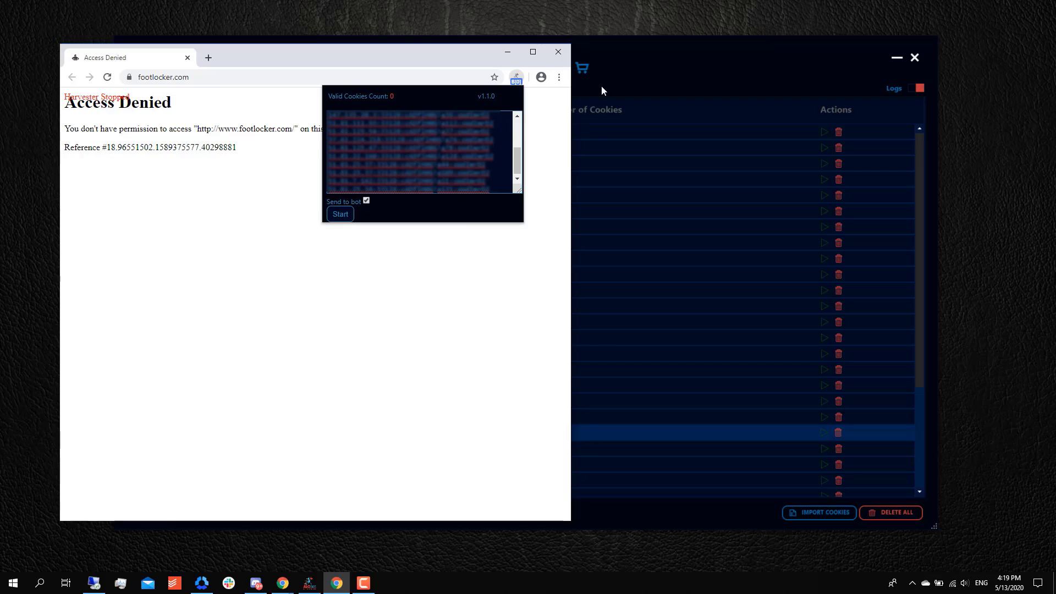
pyautogui.click(668, 55)
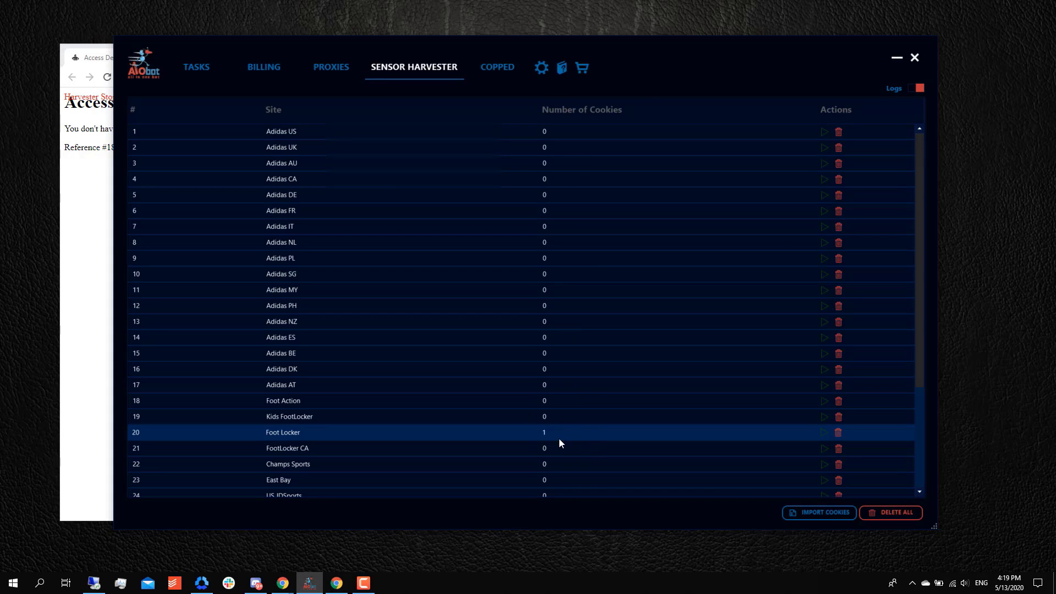
pyautogui.click(99, 244)
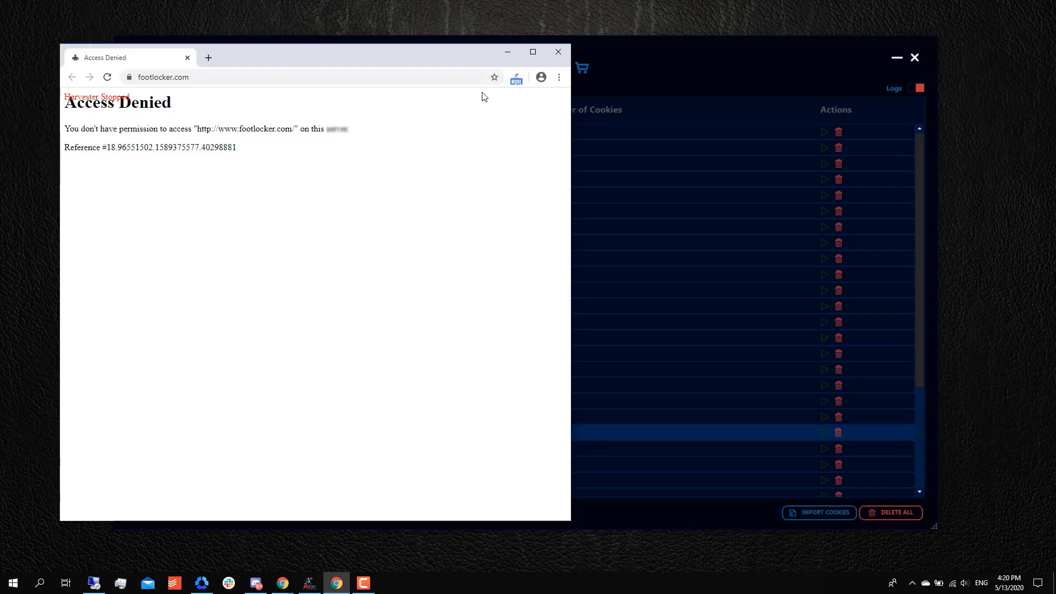
pyautogui.click(516, 80)
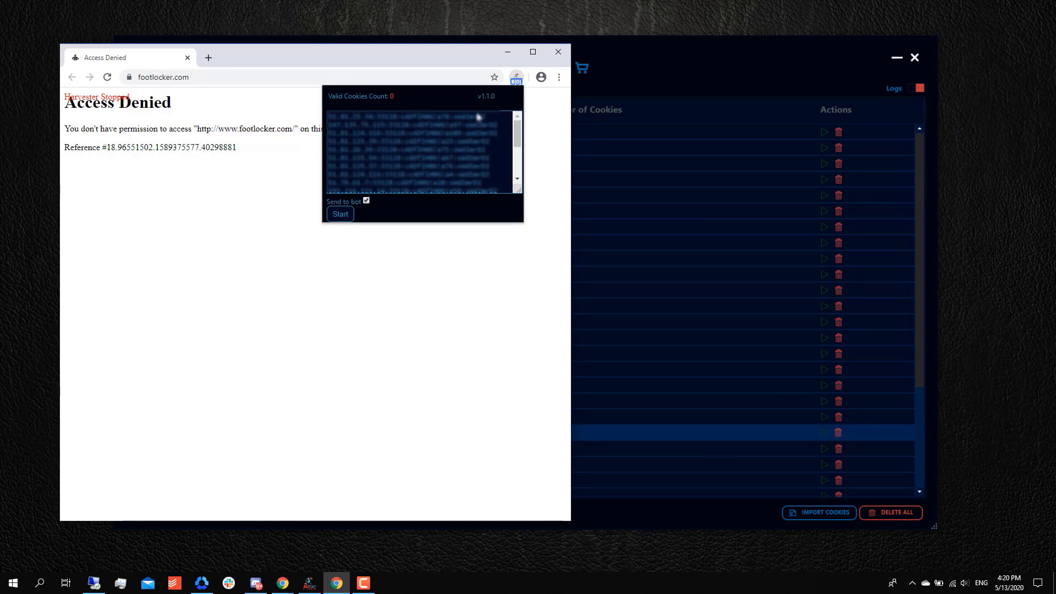
pyautogui.click(366, 200)
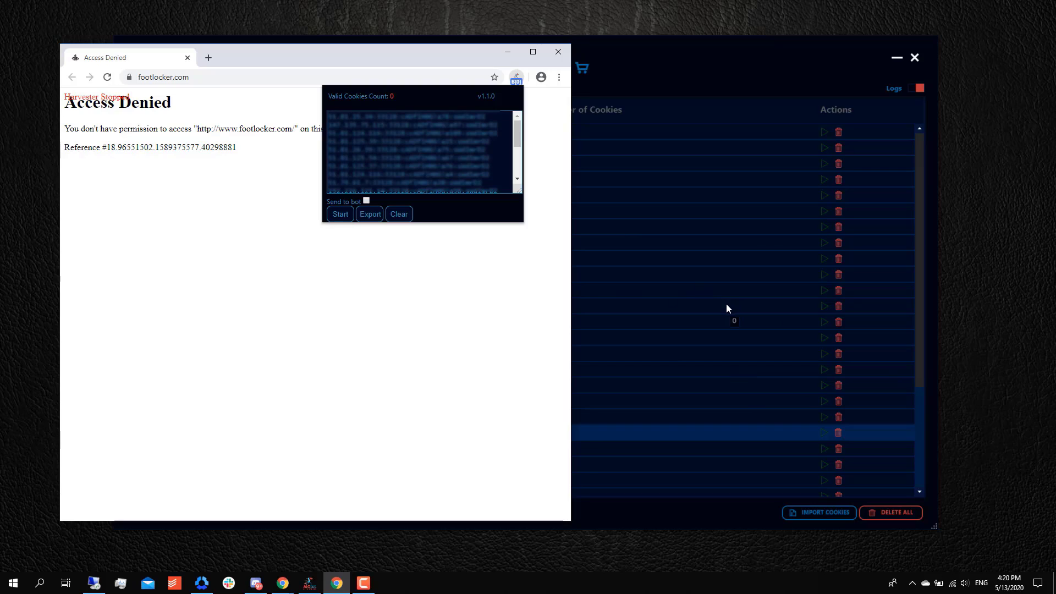
# - Re-enable Send to bot, start the harvester, and reload footlocker.com
pyautogui.click(367, 201)
pyautogui.click(339, 216)
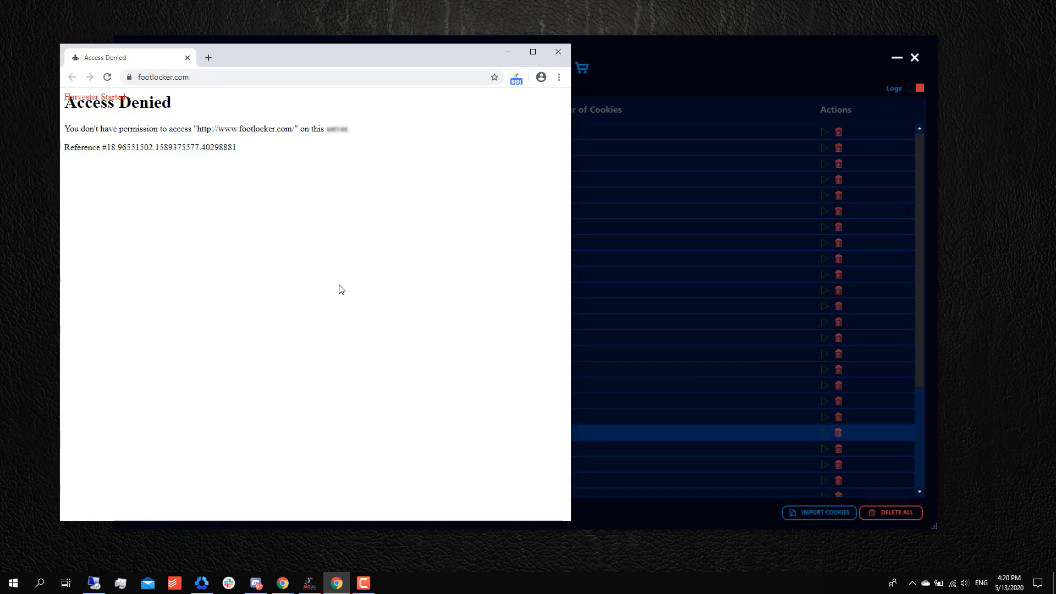
pyautogui.click(108, 77)
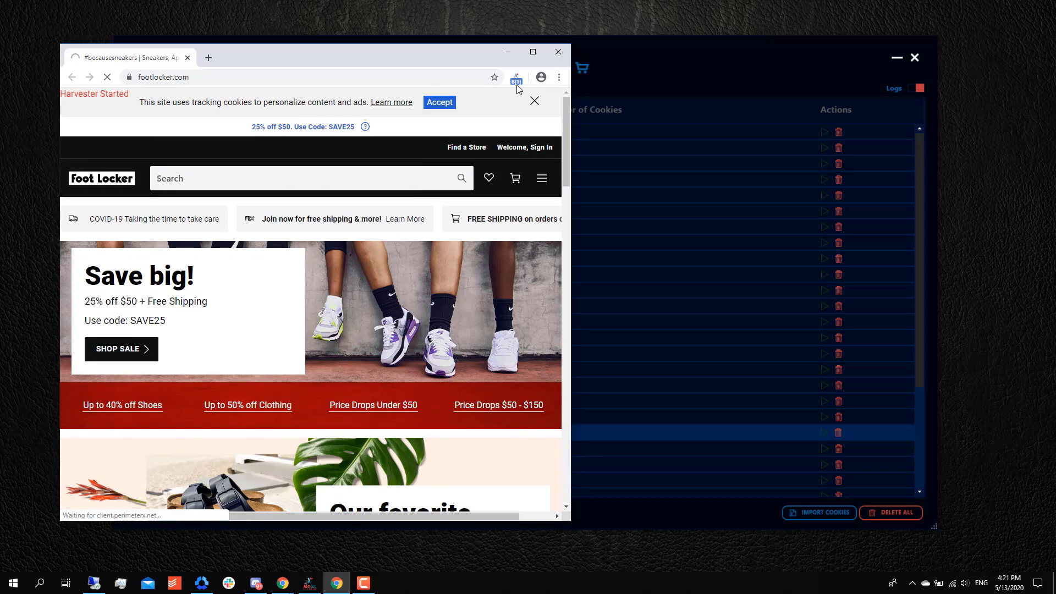
# - Watch the harvester's valid cookies and AIO Bot's Foot Locker count rise to 5, ending on Tasks
pyautogui.click(654, 77)
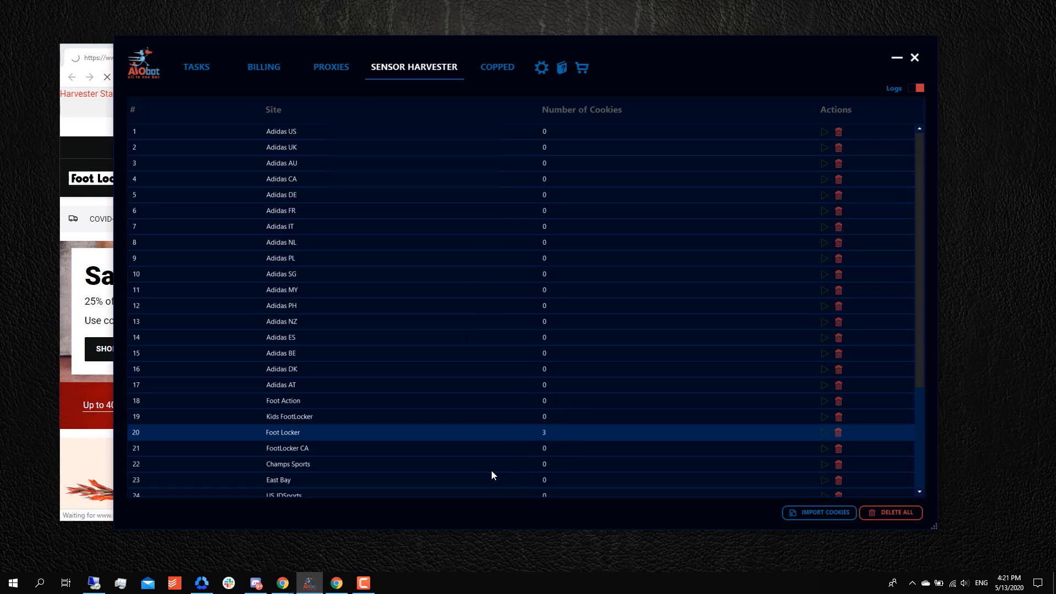
pyautogui.click(77, 130)
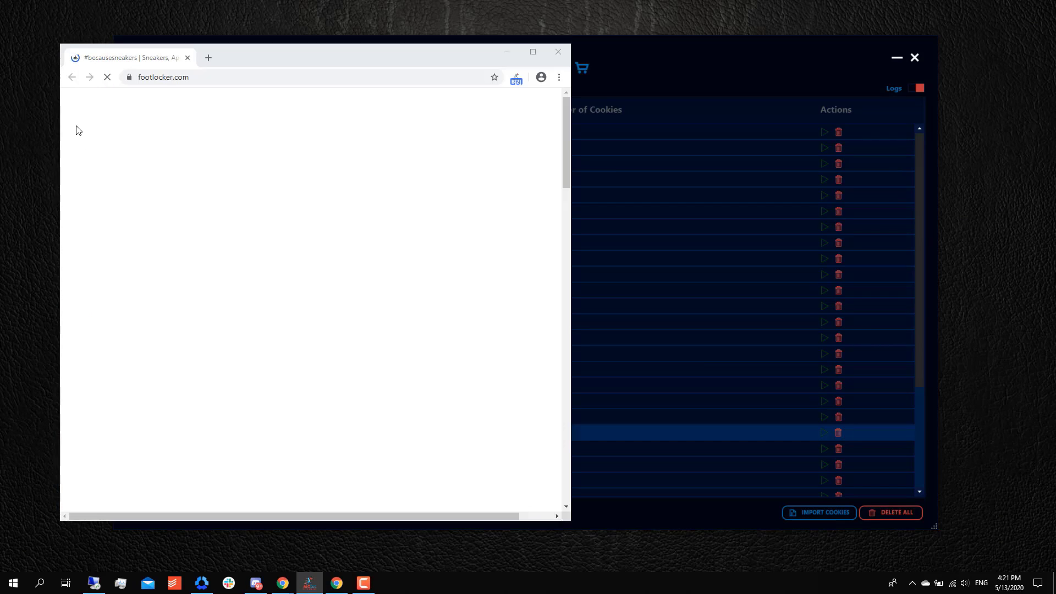
pyautogui.click(516, 77)
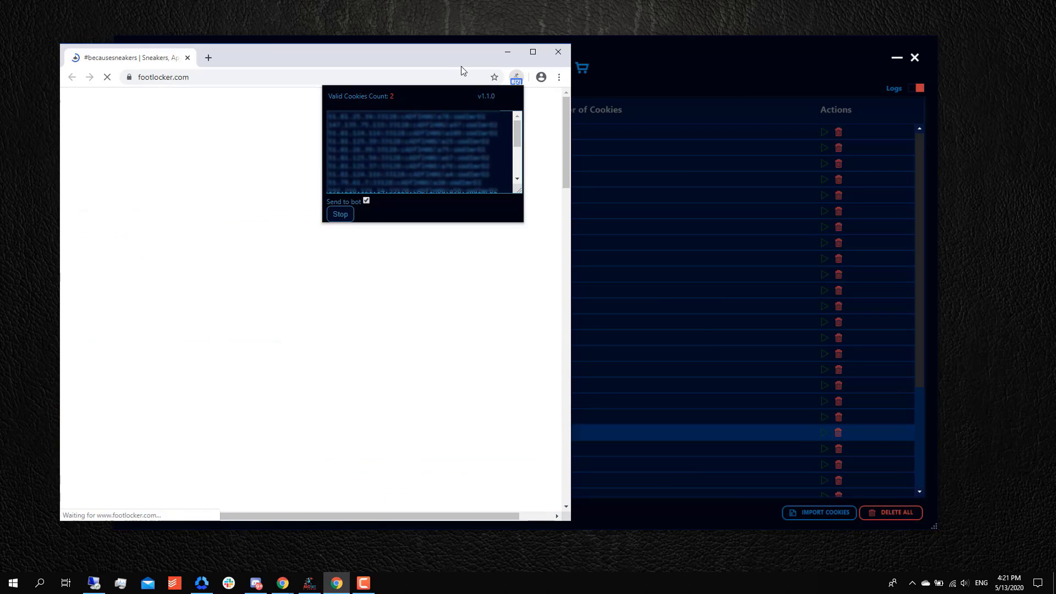
pyautogui.click(635, 58)
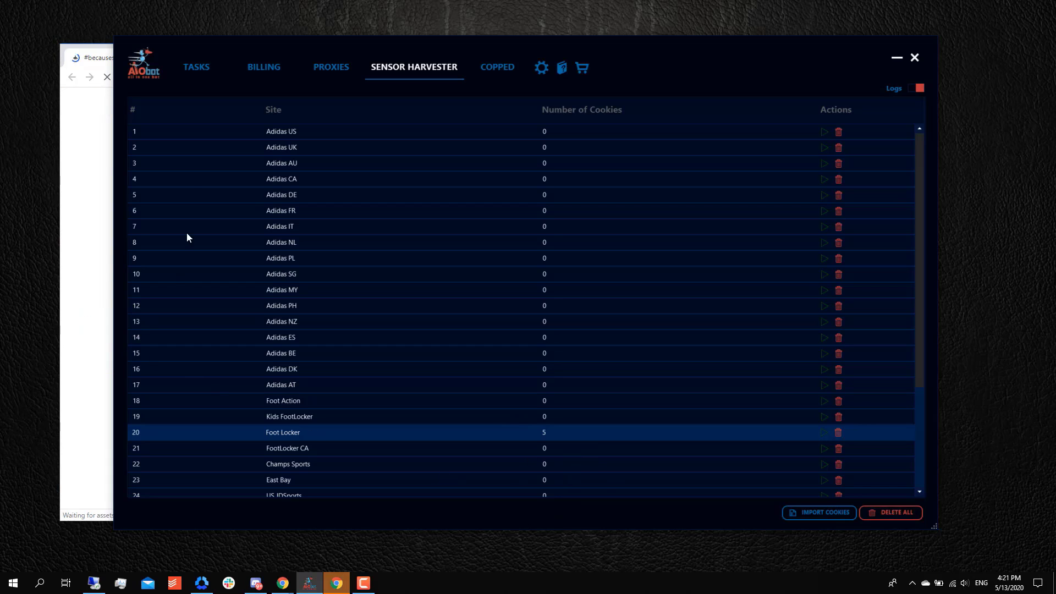
pyautogui.click(199, 75)
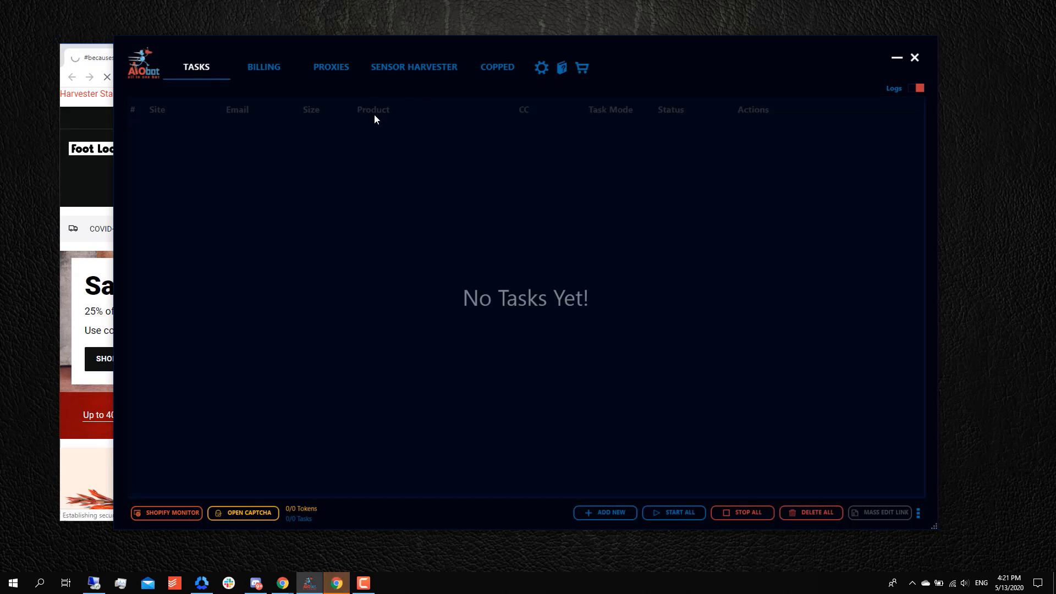
# - With Foot Locker at 7 cookies, start a Foot Action harvest that opens footaction.com
pyautogui.click(423, 74)
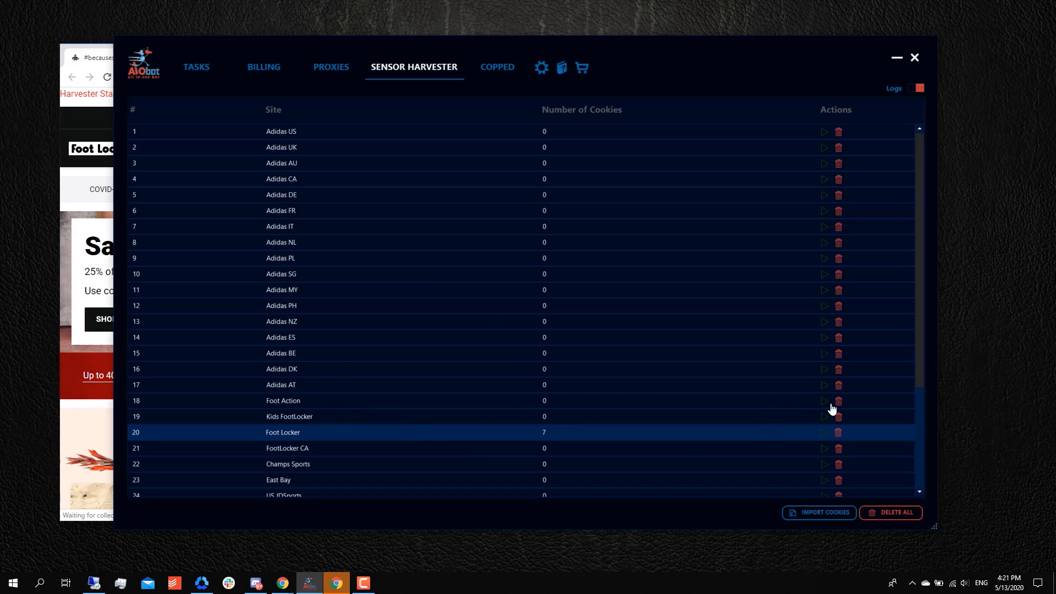
pyautogui.click(807, 407)
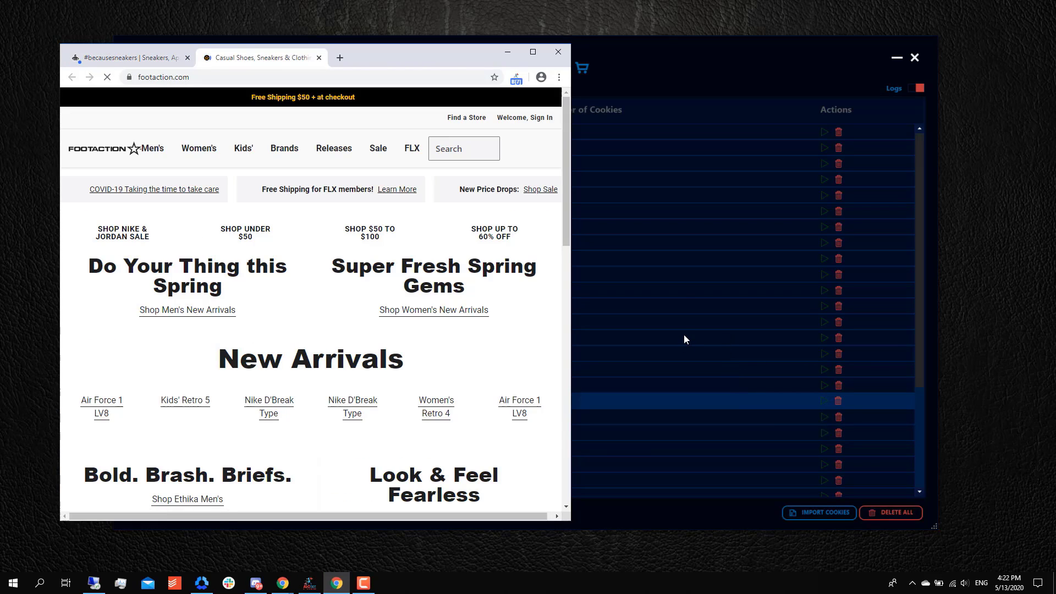
# - Review the Sensor Harvester table showing 7 Foot Action and 18 Foot Locker cookies
pyautogui.click(658, 60)
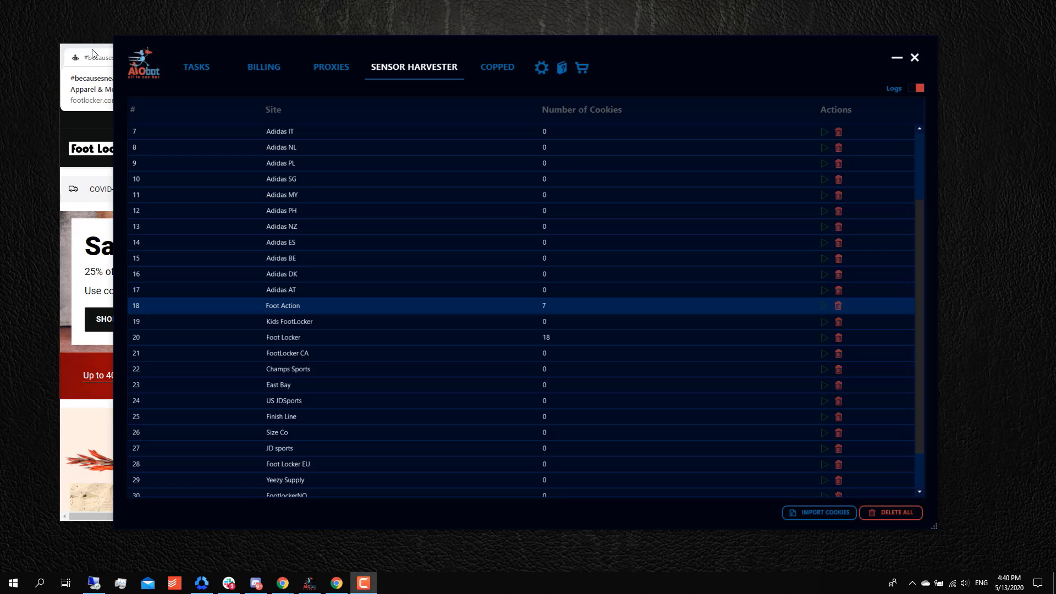
pyautogui.scroll(2, 285, 237)
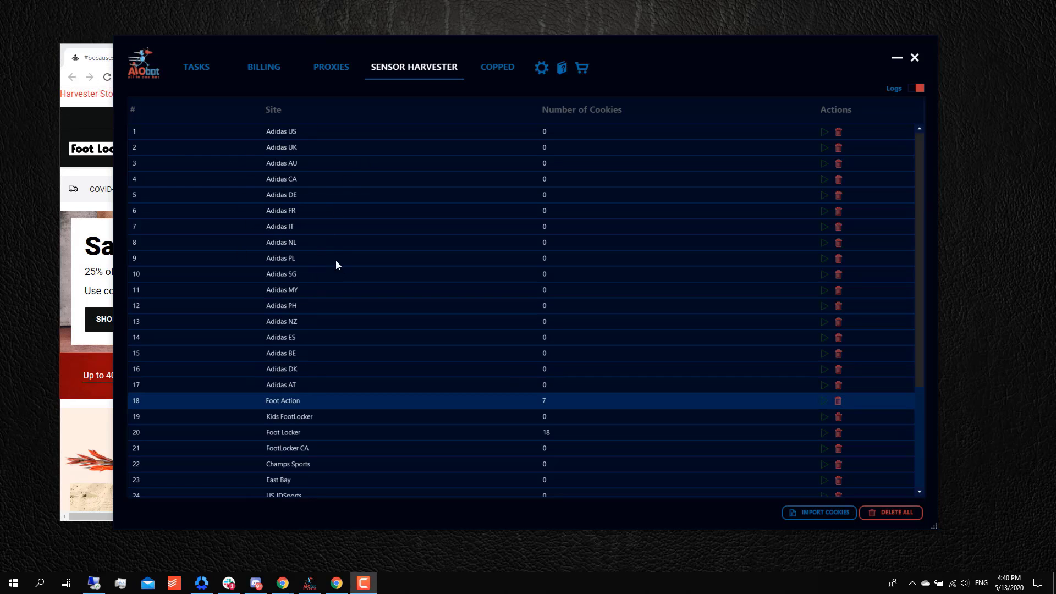
pyautogui.scroll(-3, 330, 242)
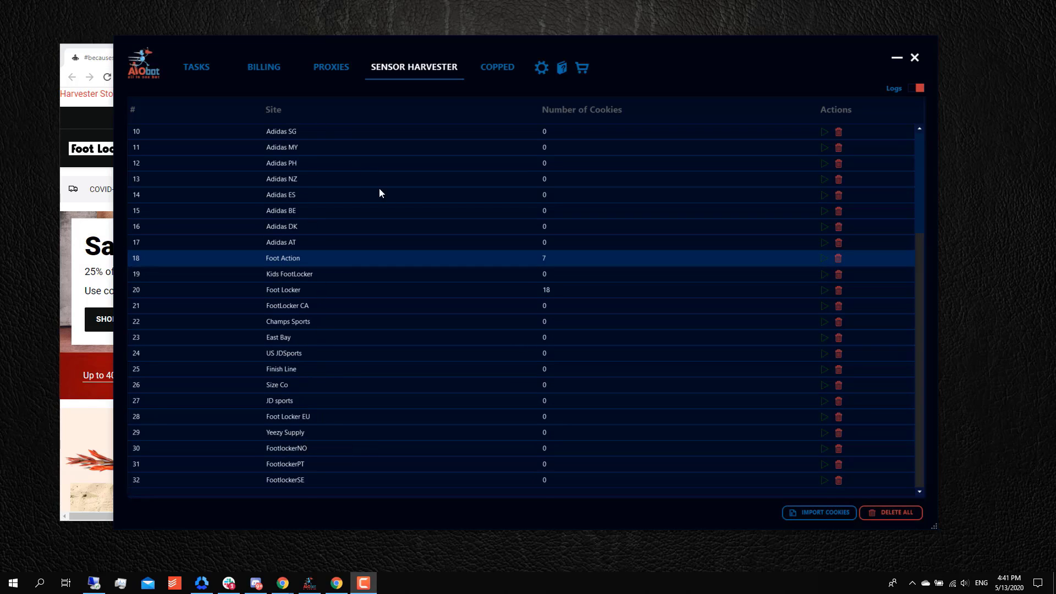
pyautogui.scroll(1, 383, 198)
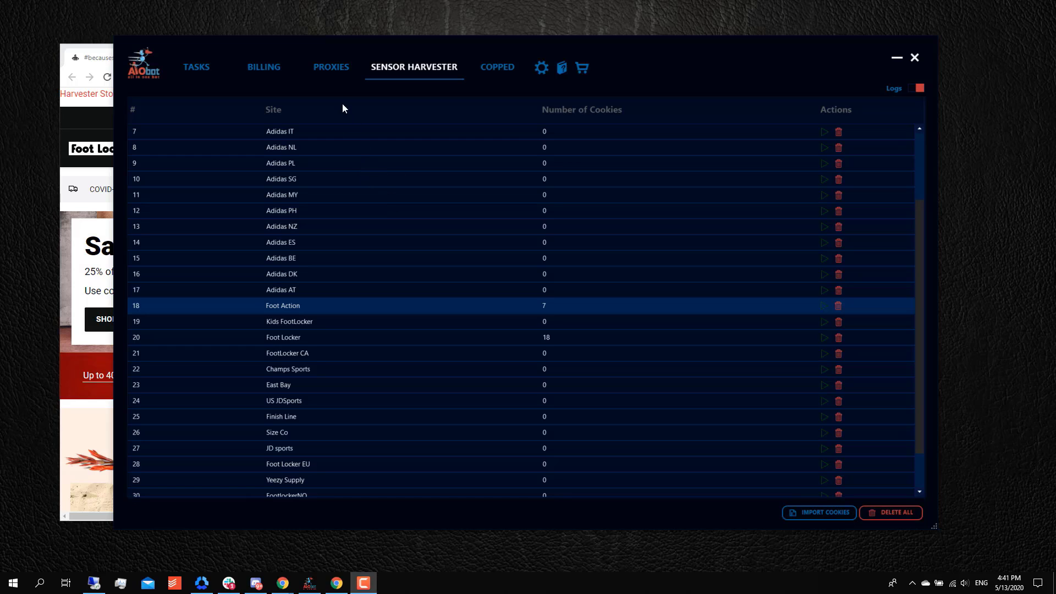
# - View the empty Proxies list, glance at the Foot Locker browser, then return to AIO Bot's Tasks list
pyautogui.click(330, 71)
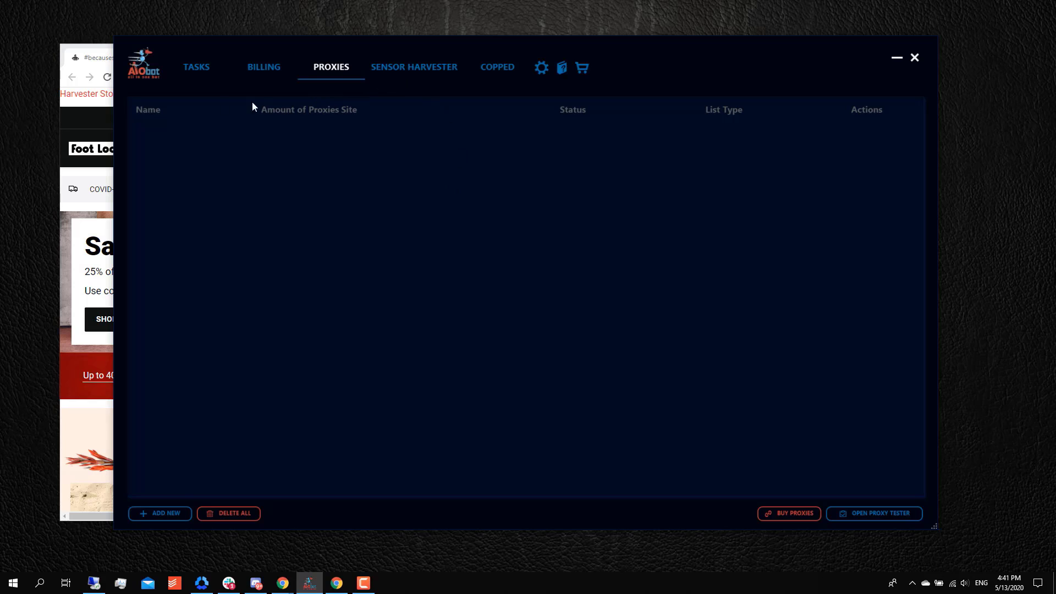
pyautogui.click(97, 46)
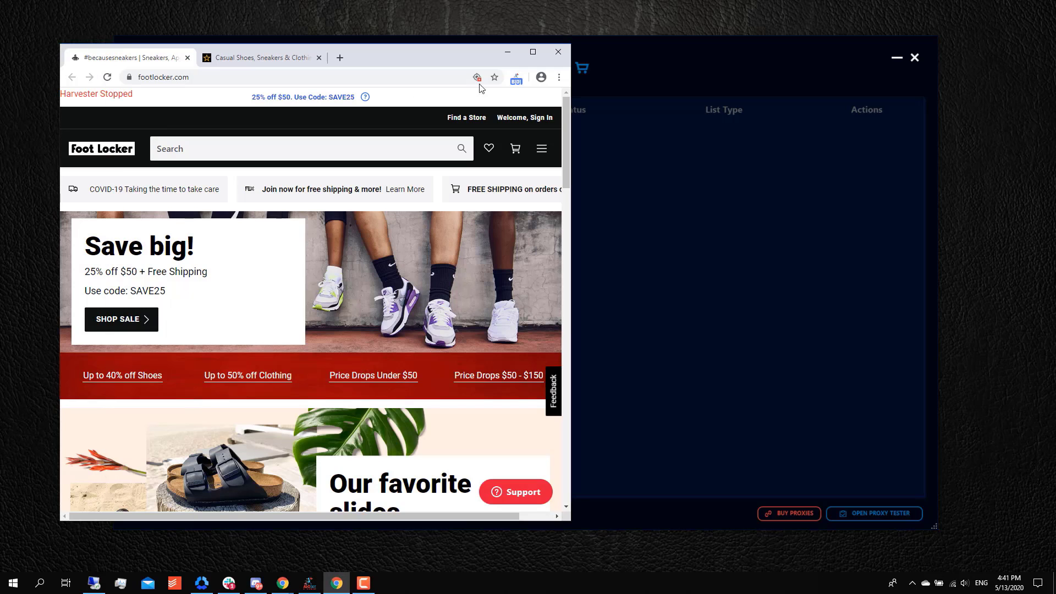
pyautogui.click(639, 57)
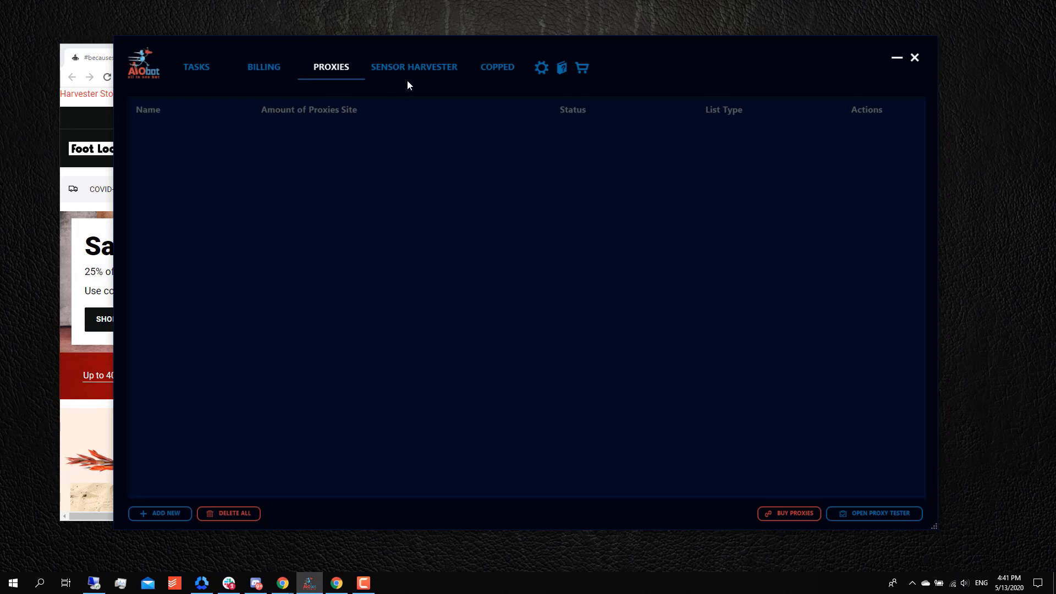
pyautogui.click(204, 70)
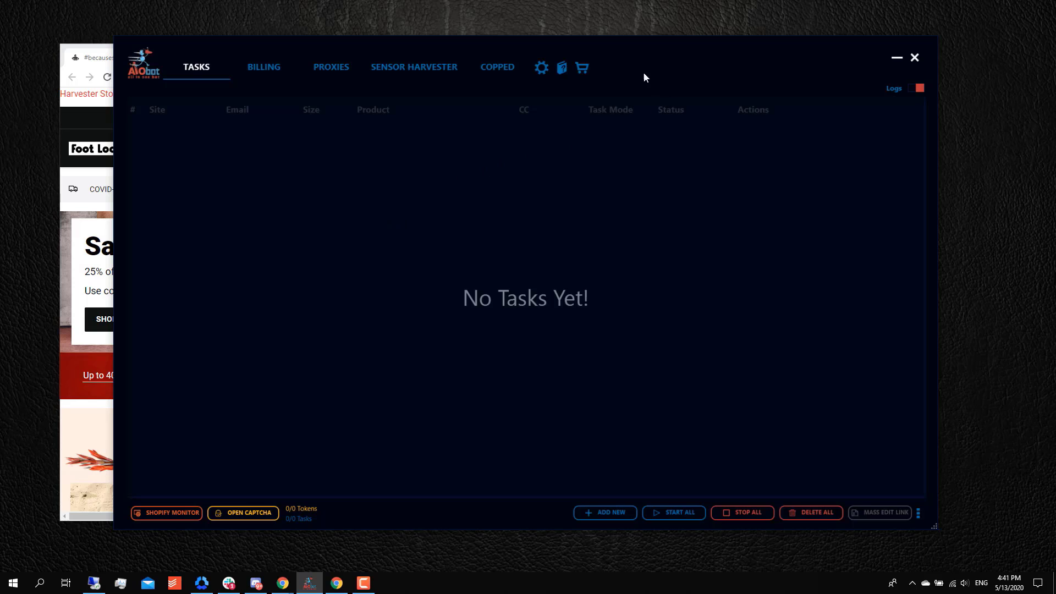
# - Toggle twice between the Sensor Harvester cookie counts and the empty Tasks list
pyautogui.click(389, 77)
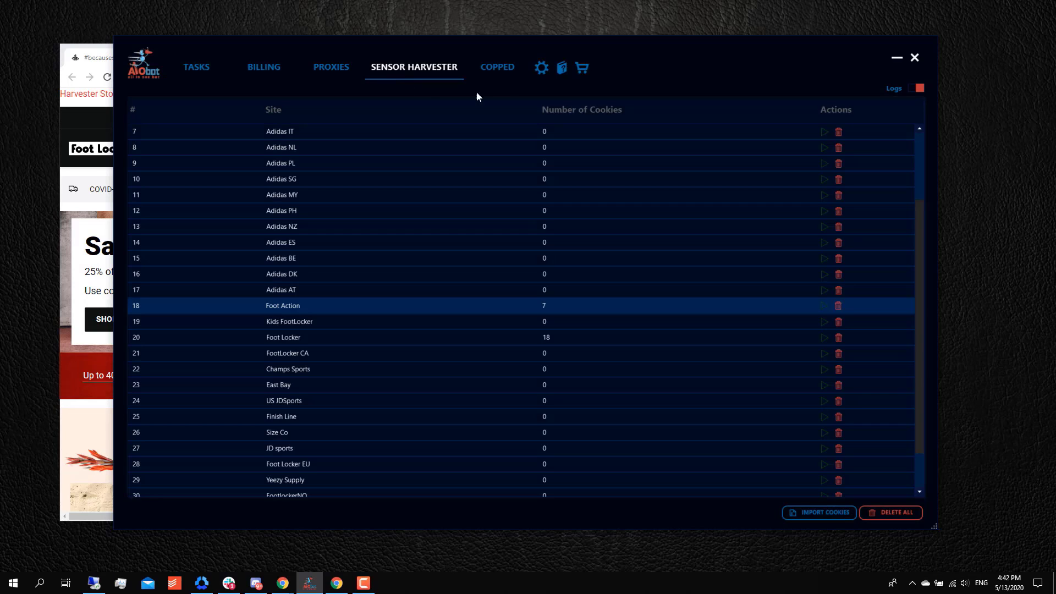
pyautogui.click(206, 73)
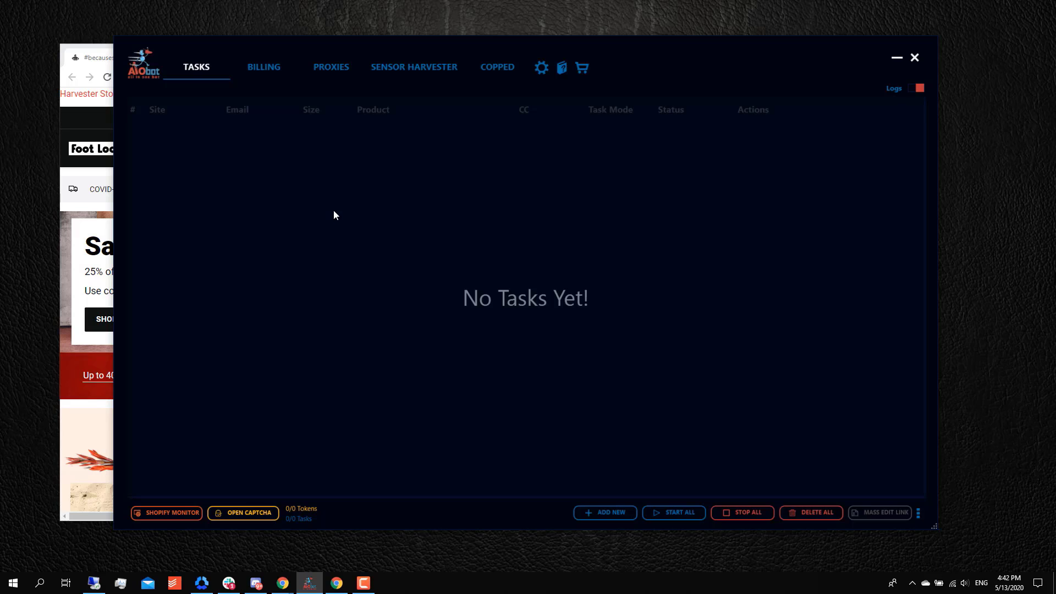
pyautogui.click(391, 72)
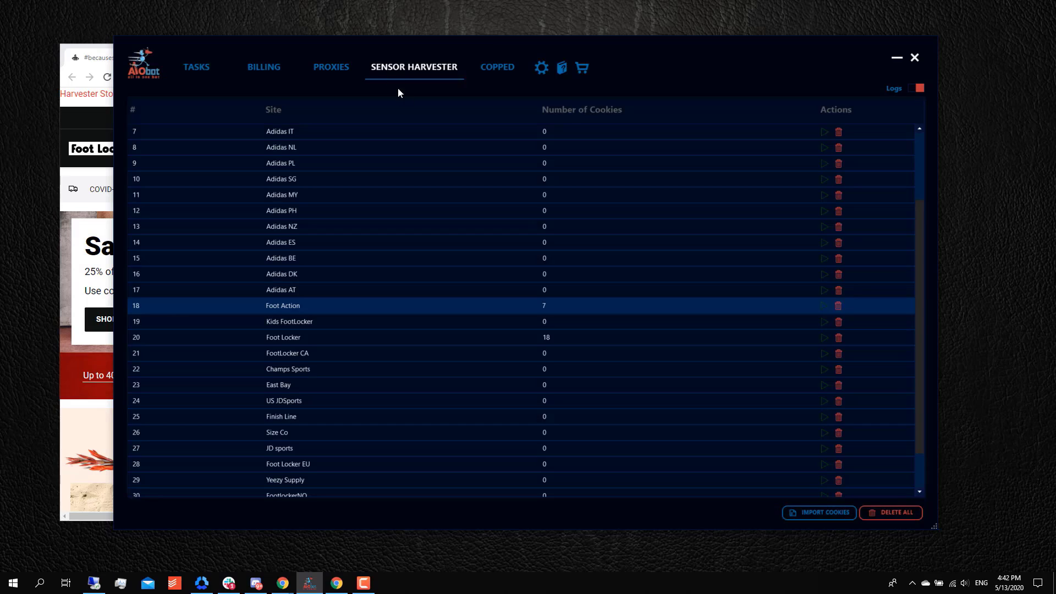
pyautogui.click(202, 76)
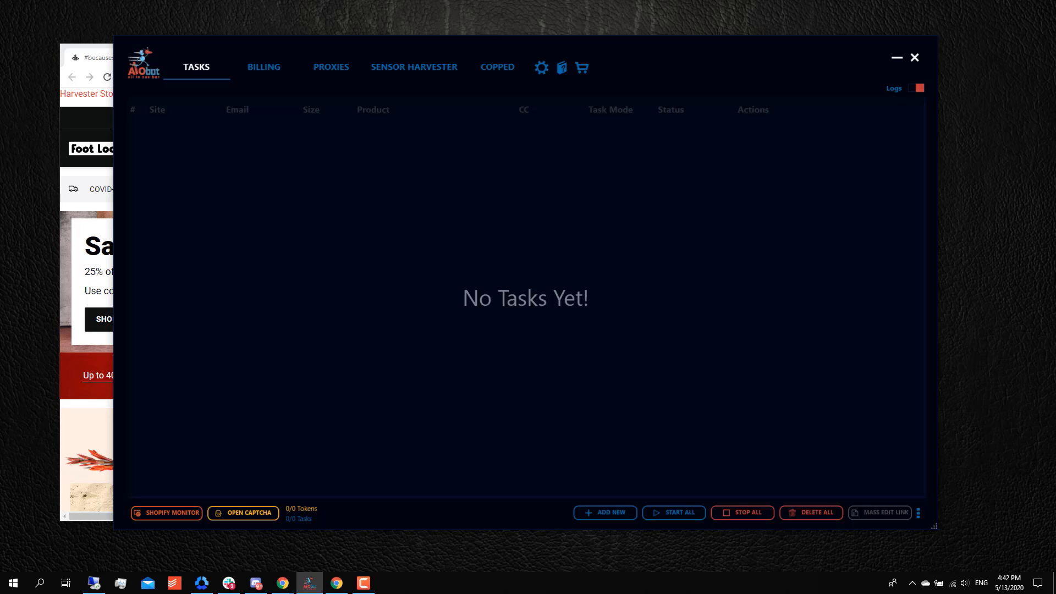
pyautogui.click(612, 513)
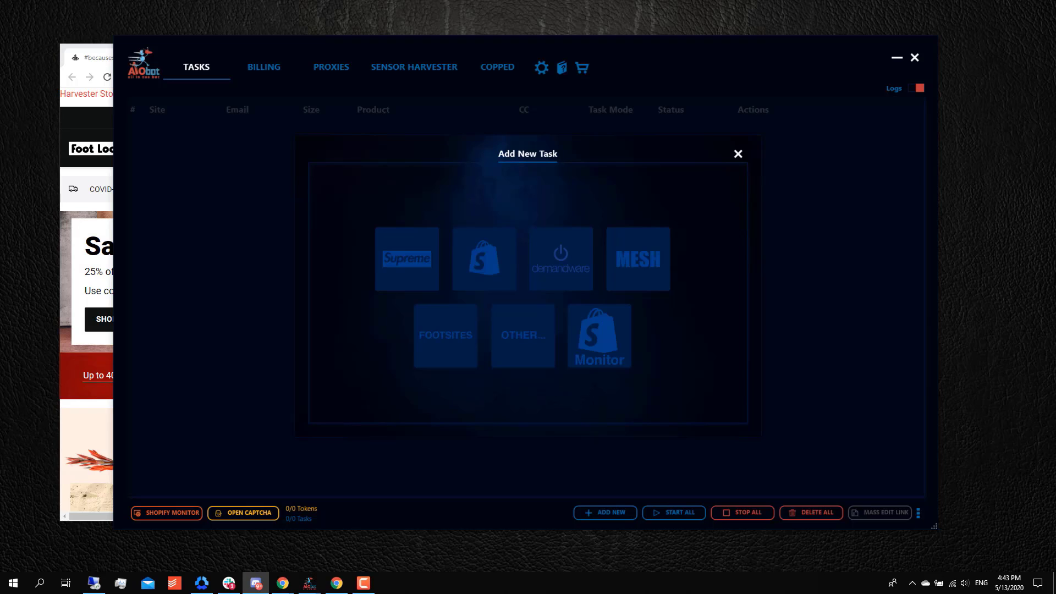
# - Bring Discord forward and scroll through the #cookie-harvester-faq messages on harvesting sensor cookies
pyautogui.click(256, 583)
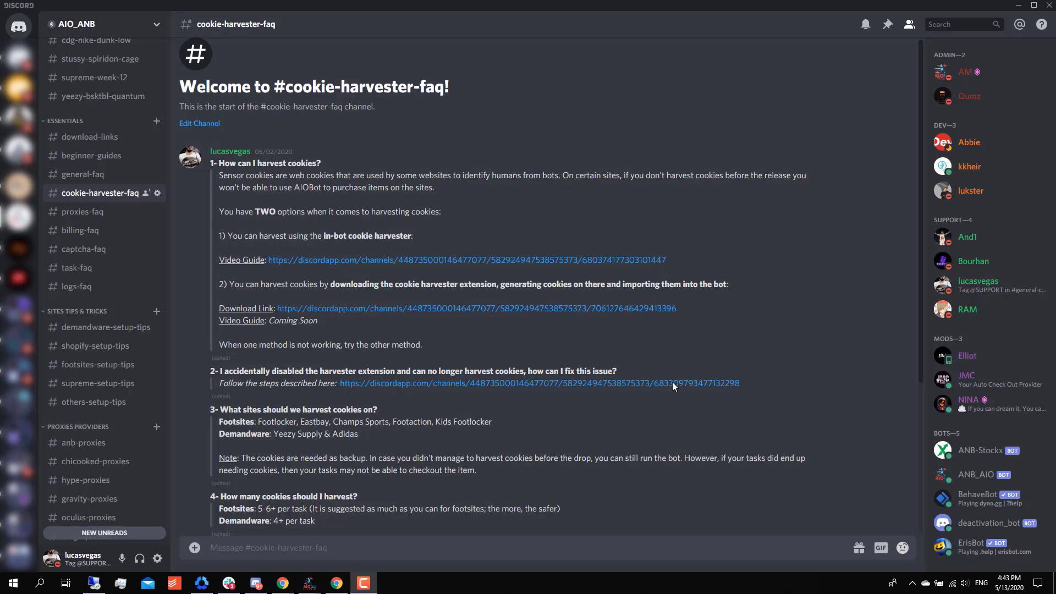
pyautogui.scroll(6, 88, 203)
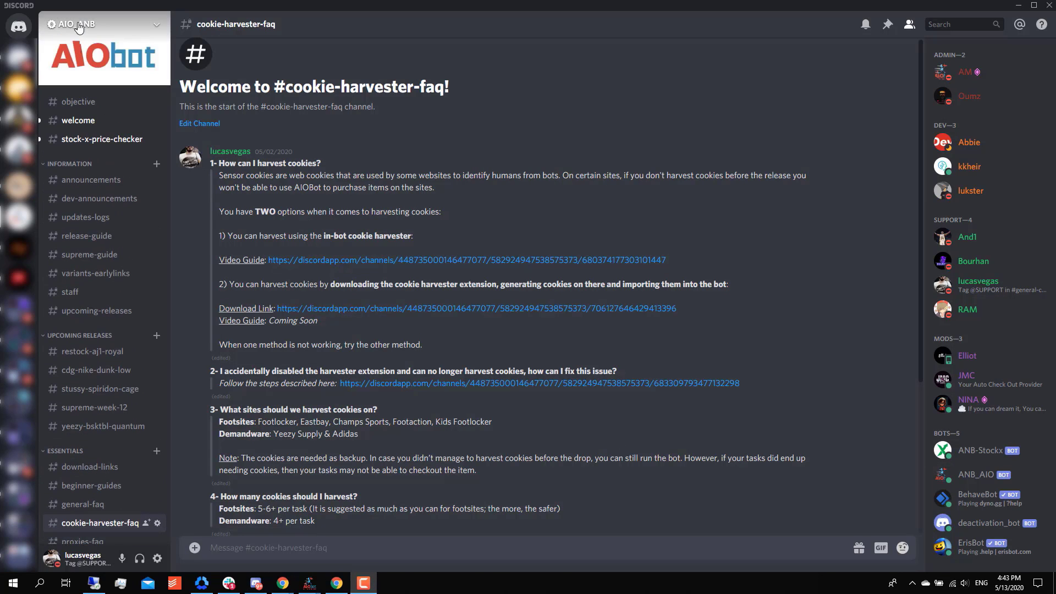
pyautogui.scroll(-5, 110, 94)
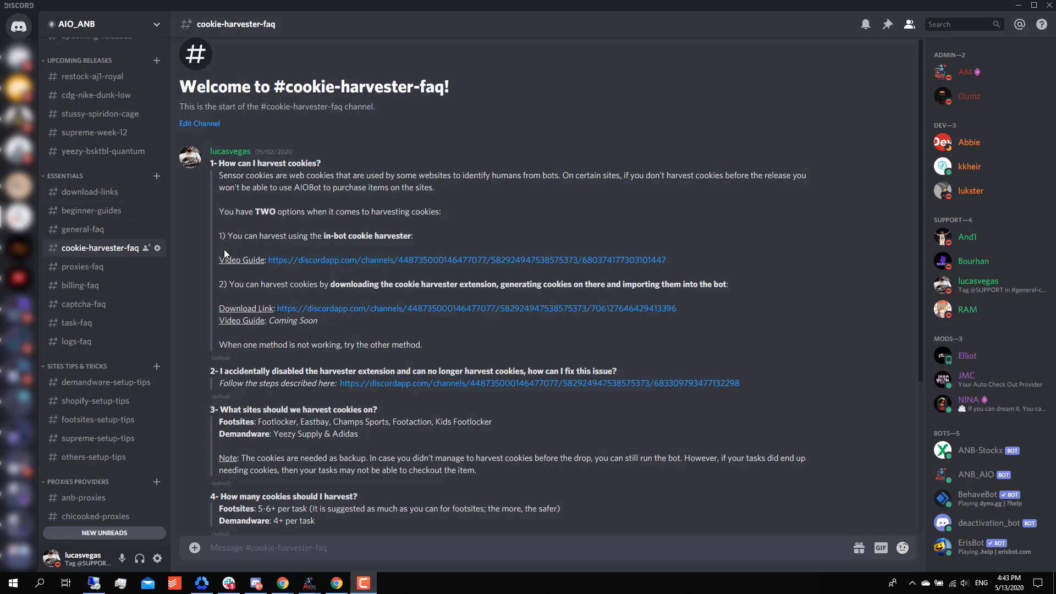
pyautogui.scroll(-3, 223, 249)
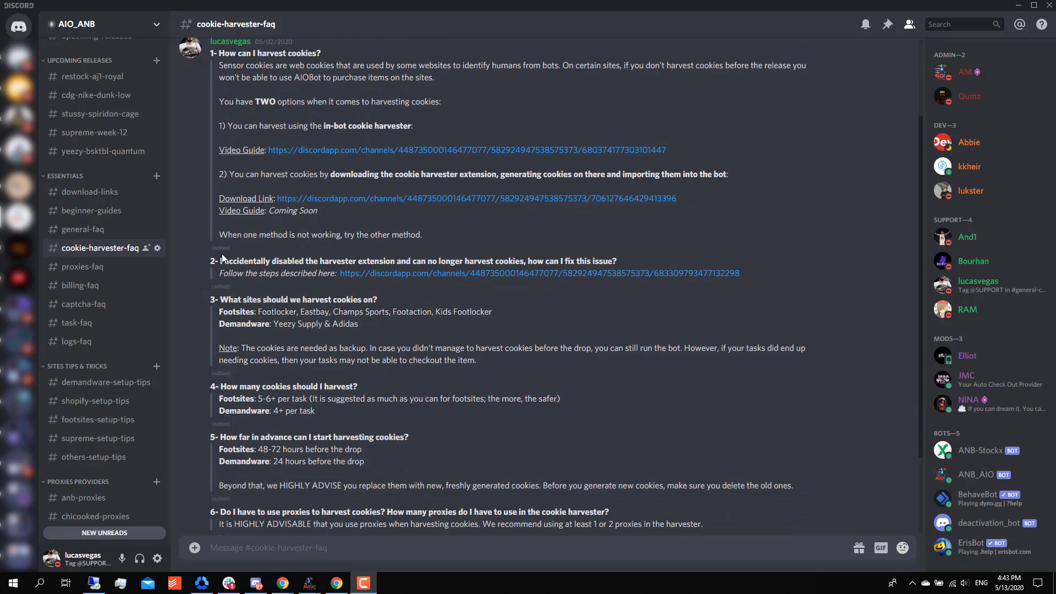
pyautogui.scroll(3, 283, 154)
pyautogui.scroll(-4, 231, 253)
pyautogui.scroll(4, 285, 294)
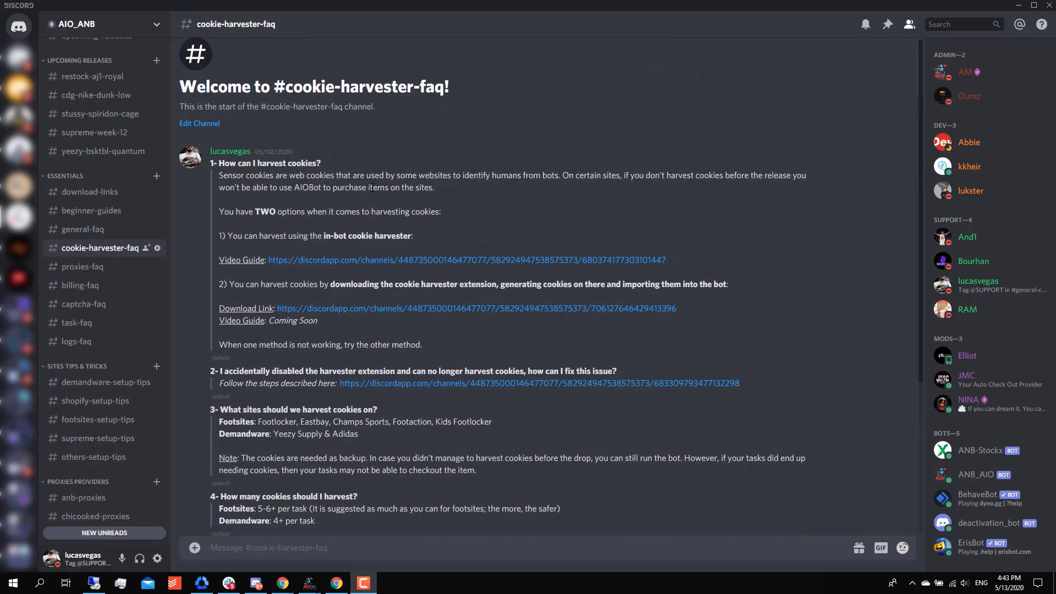
pyautogui.scroll(-2, 286, 269)
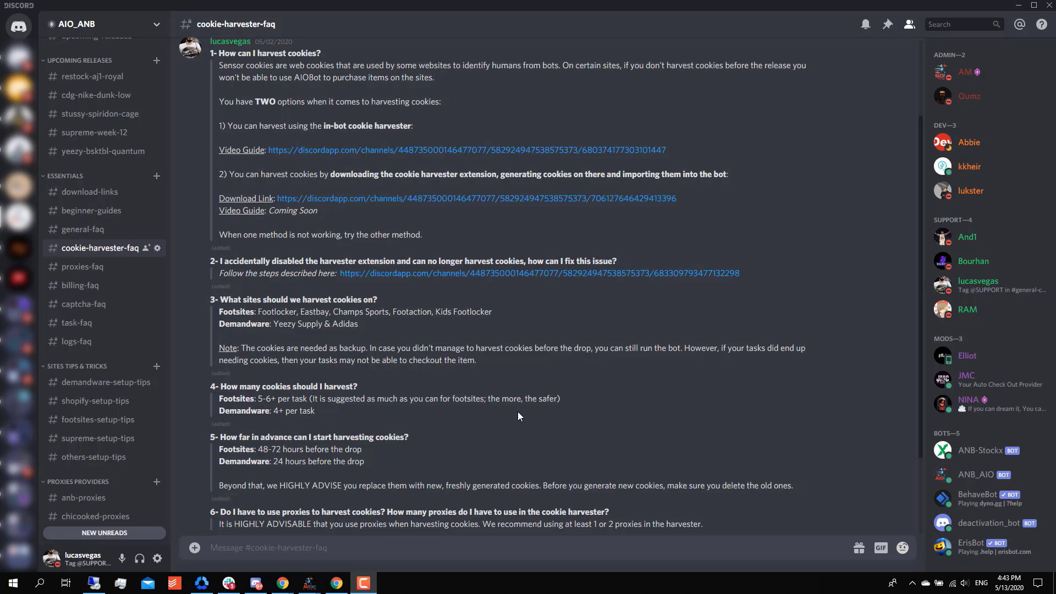
pyautogui.scroll(3, 300, 329)
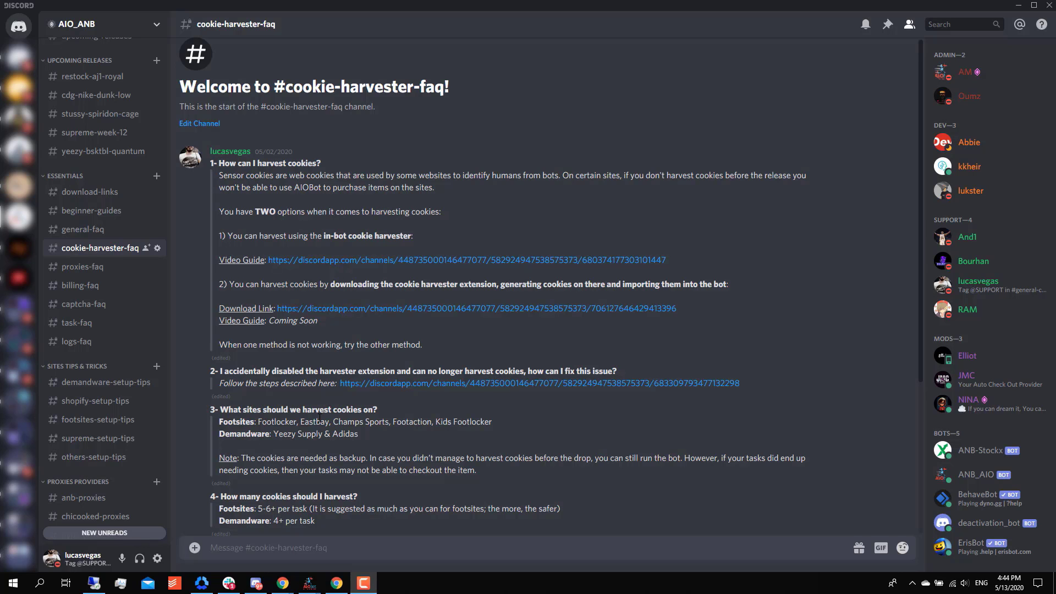
# - Scroll the cookie harvester FAQ down to question 8 on cookies per task, then back up
pyautogui.scroll(-3, 319, 416)
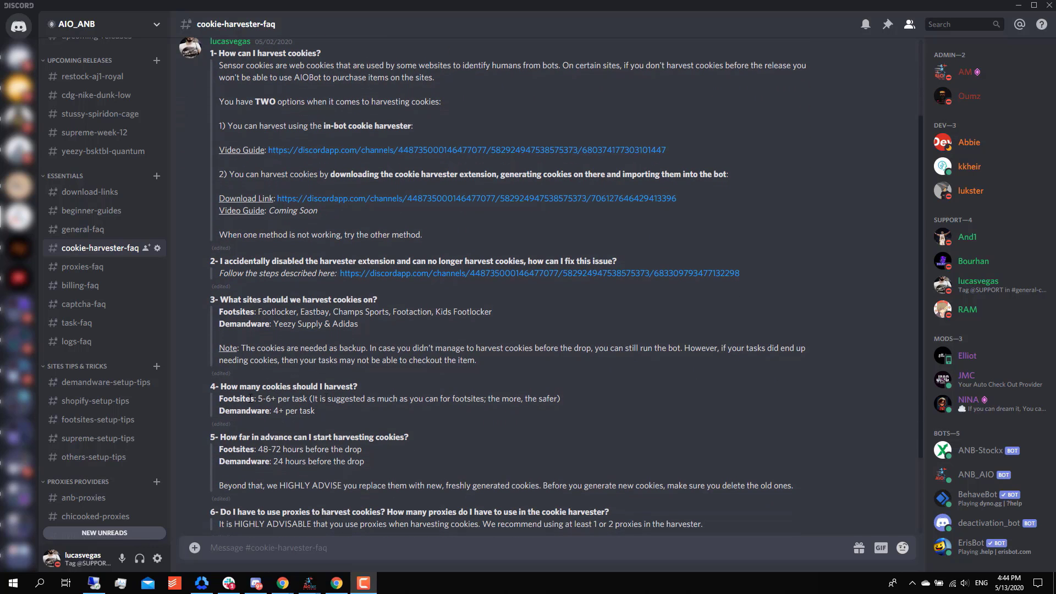
pyautogui.scroll(-3, 371, 395)
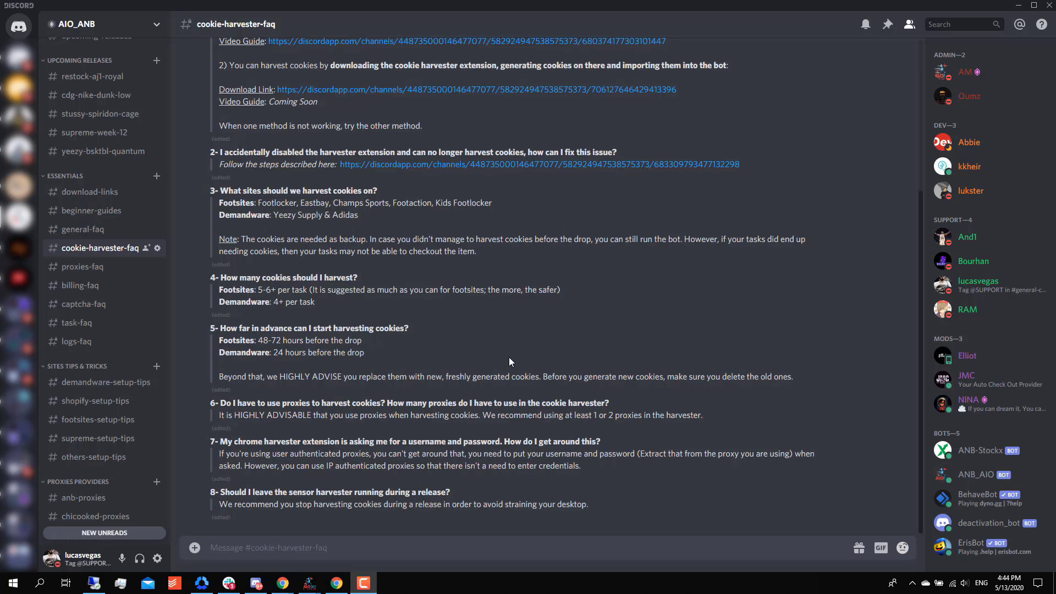
pyautogui.scroll(6, 509, 357)
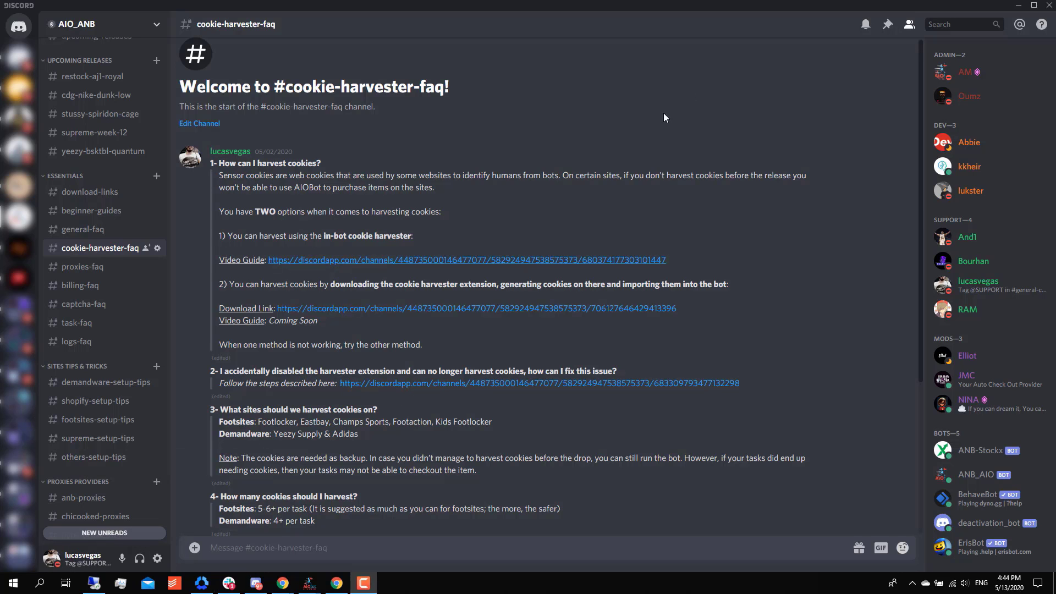
# - Check the Foot Locker browser window and Discord again, then minimize Discord
pyautogui.click(1017, 6)
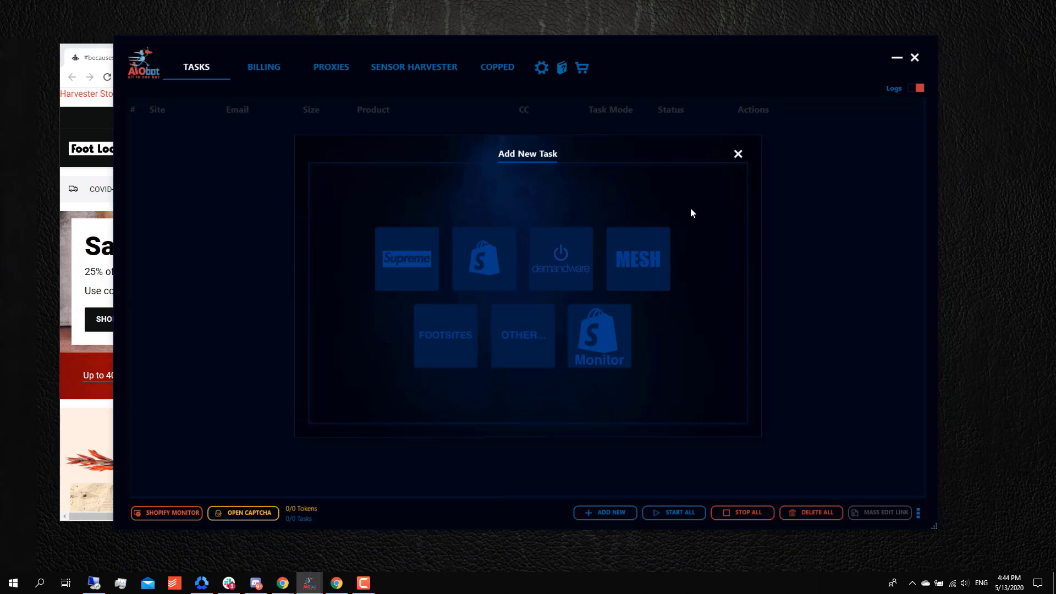
pyautogui.click(93, 51)
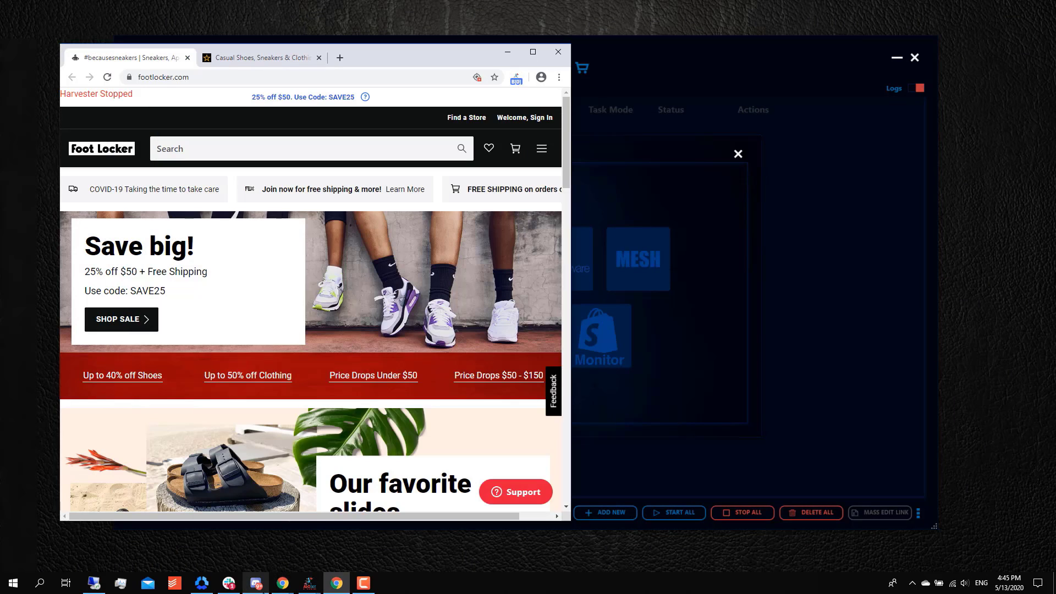
pyautogui.click(256, 583)
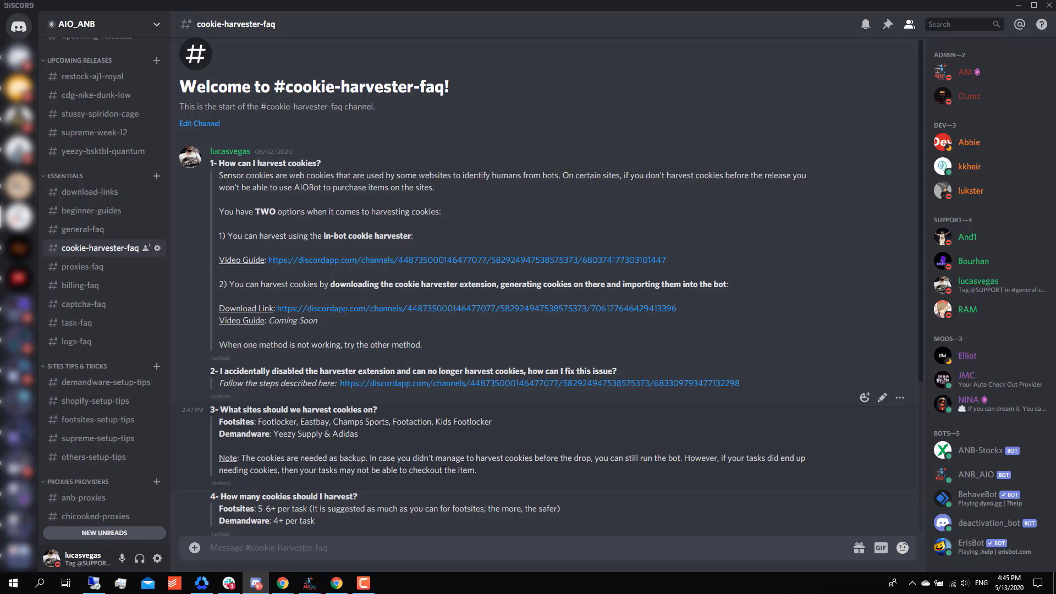
pyautogui.click(1018, 5)
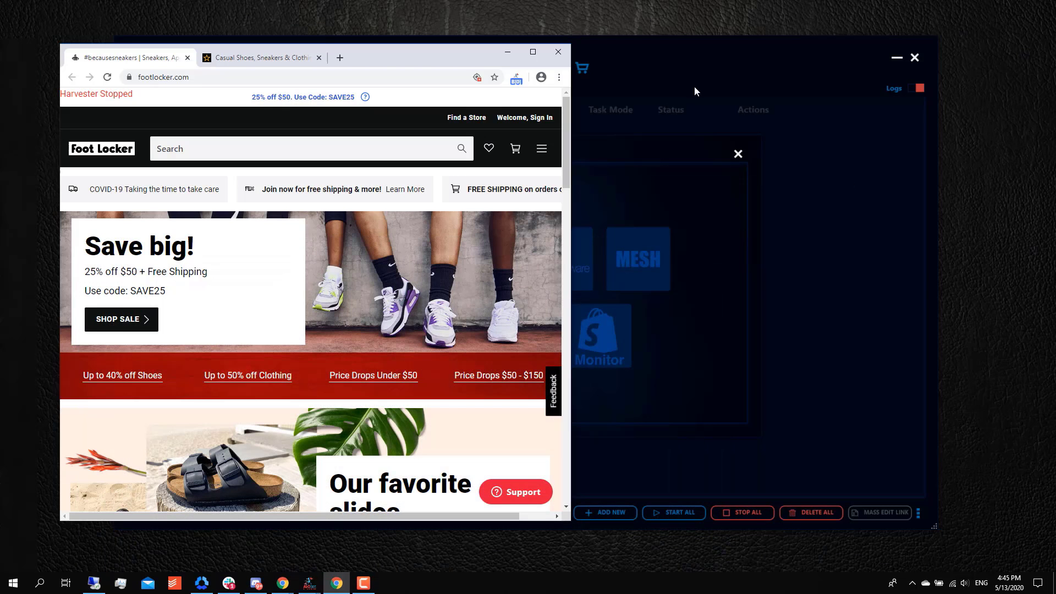
# - Close the Add New Task window and view Sensor Harvester counts: 7 Foot Action, 18 Foot Locker
pyautogui.click(672, 175)
pyautogui.click(738, 154)
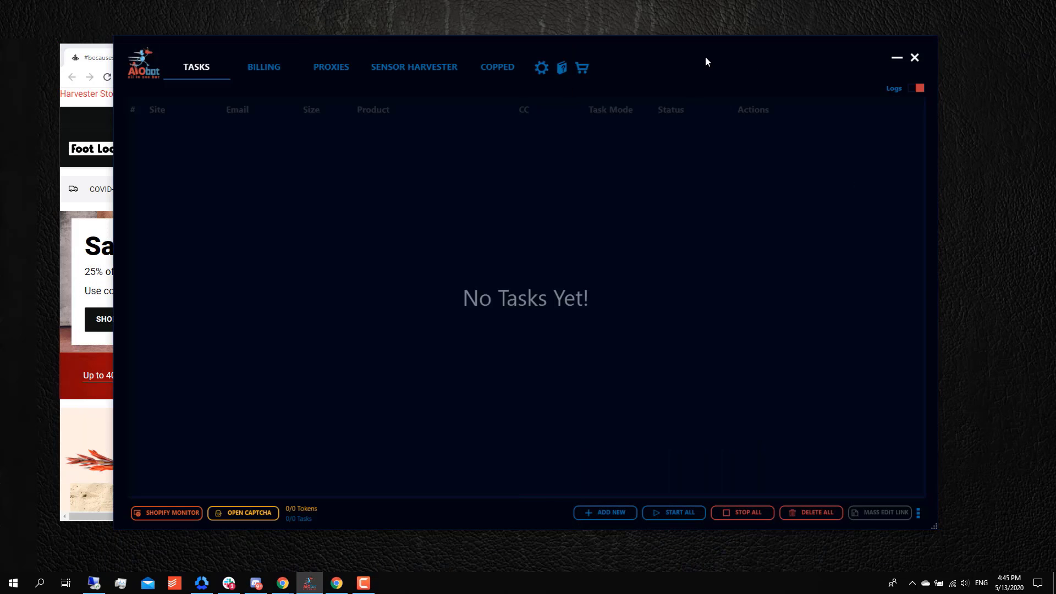
pyautogui.click(402, 74)
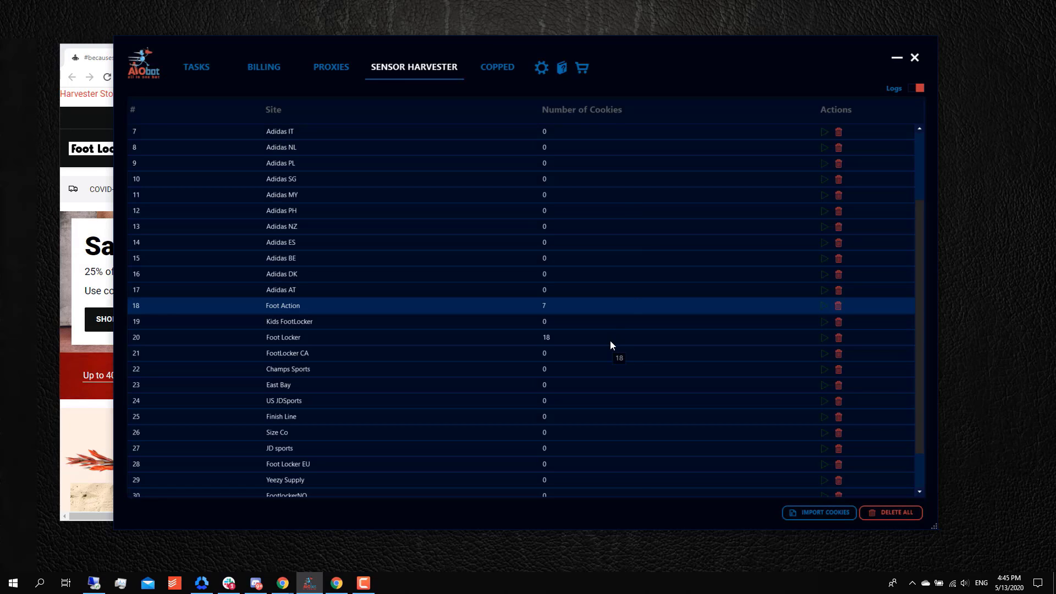